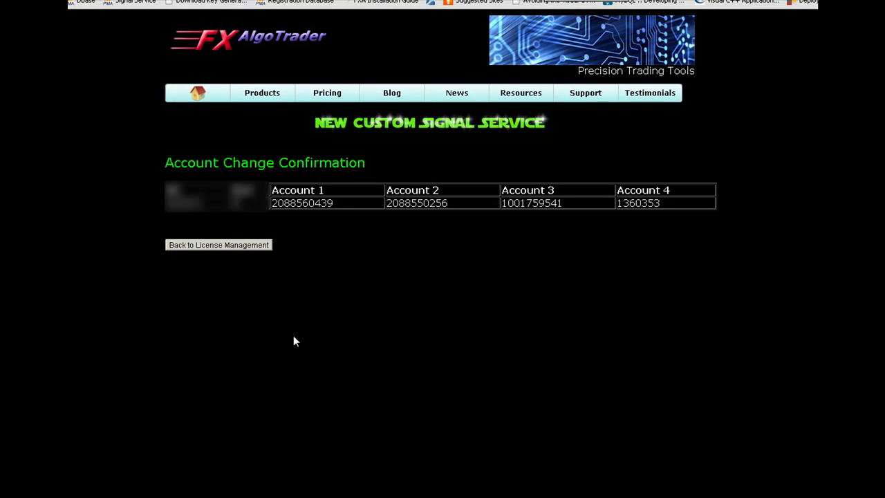
Return from the account change confirmation to the FX AlgoTrader license management page.
click(268, 247)
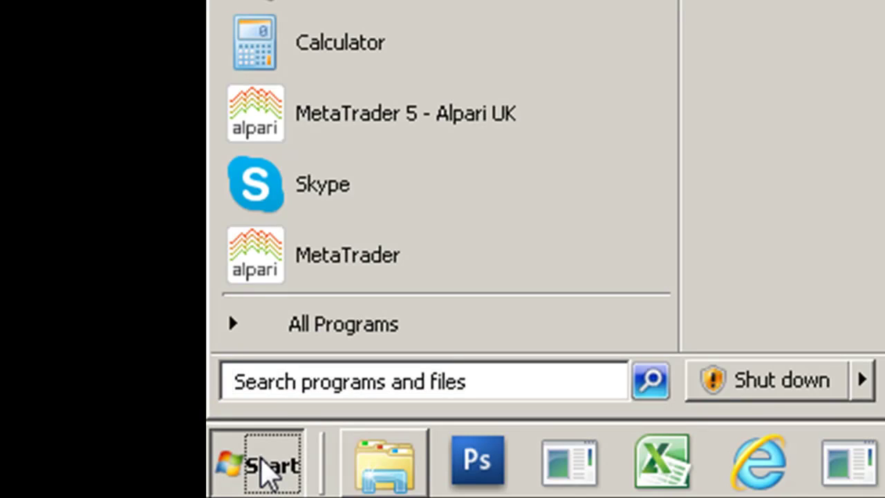
Find User Account Control Settings via a UAC search and set it to Never notify.
click(290, 381)
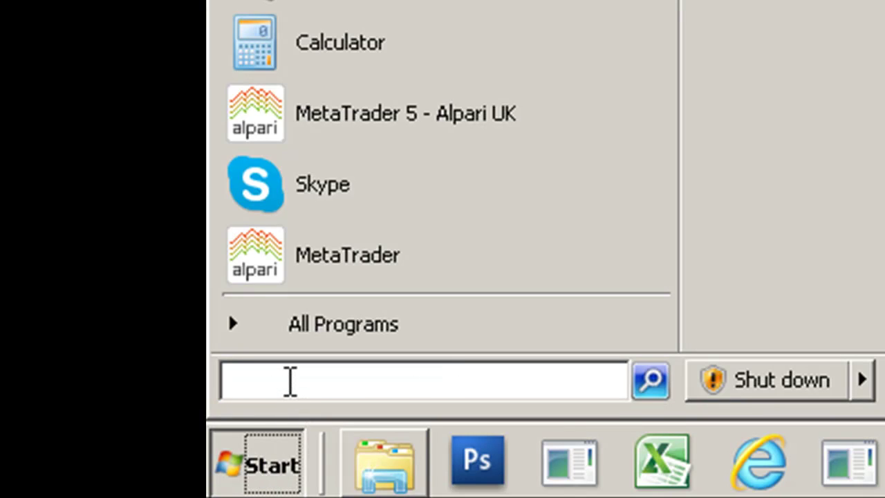
text(U)
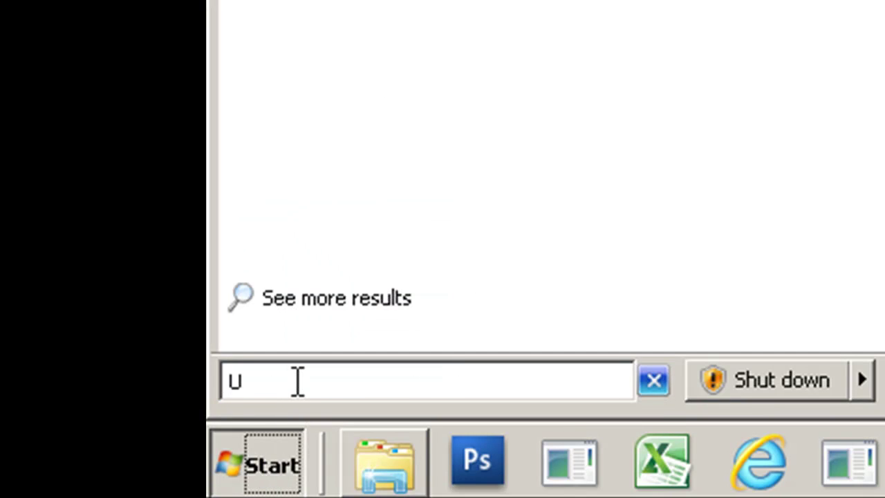
text(AC)
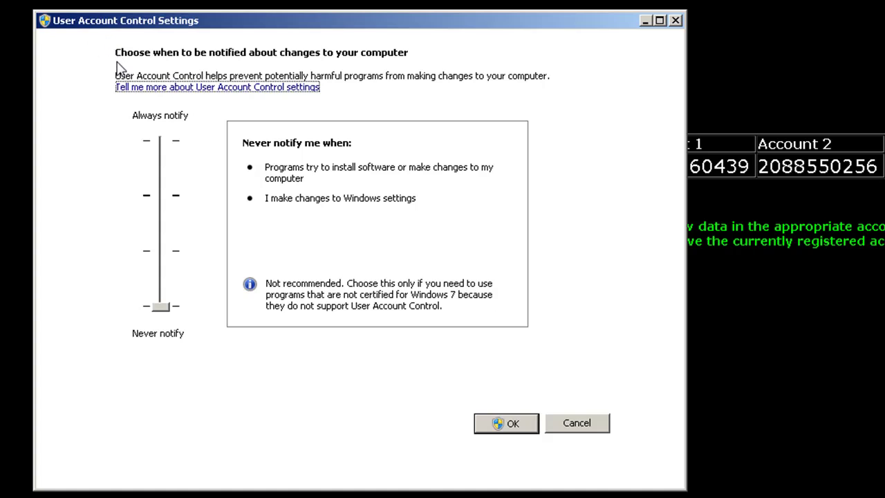
click(165, 308)
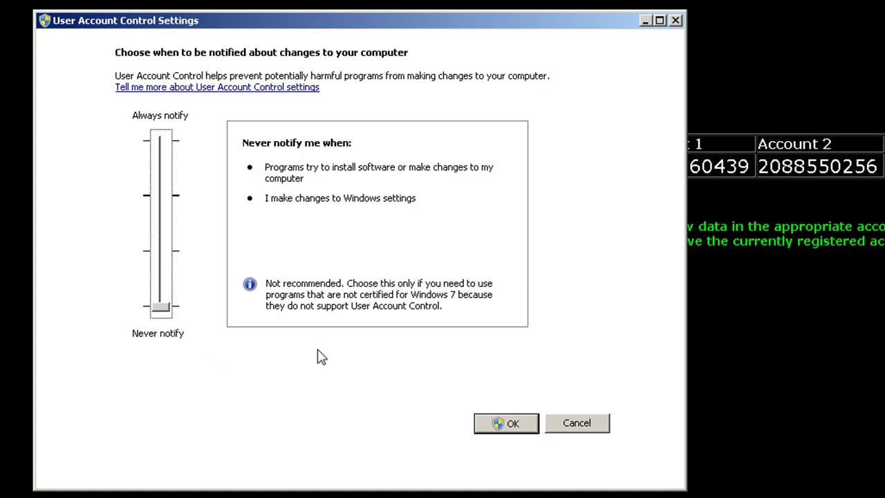
click(500, 420)
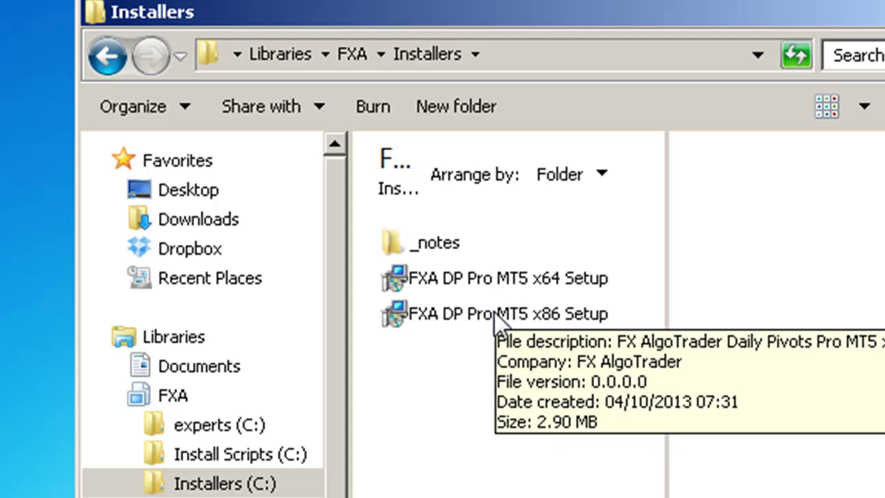
Launch 'FXA DP Pro MT5 x86 Setup' from the FXA Installers folder.
double_click(494, 313)
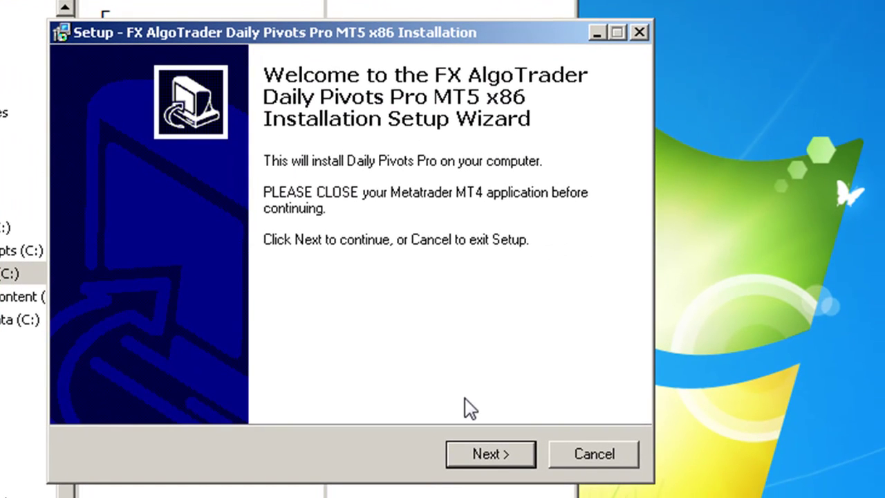
Pass the welcome page and accept the FX AlgoTrader licence agreement.
click(489, 465)
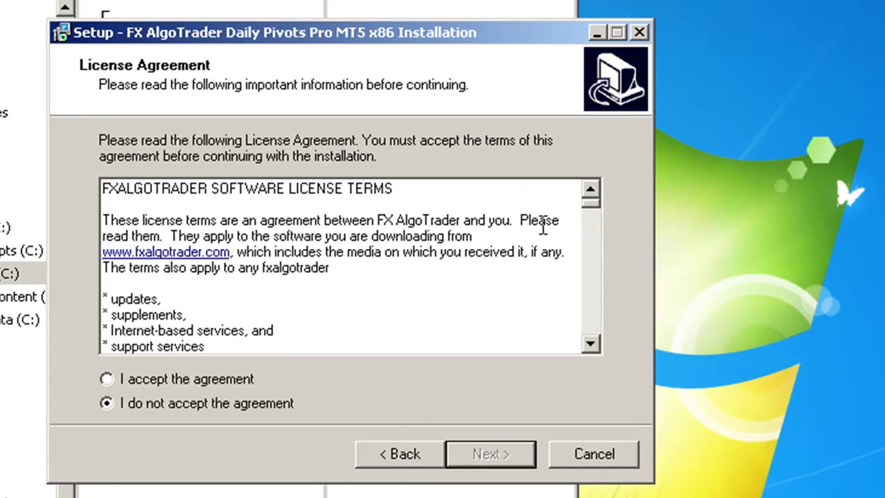
mouse_move(591, 196)
mouse_down()
mouse_move(606, 339)
mouse_move(591, 197)
mouse_up()
click(107, 379)
click(467, 454)
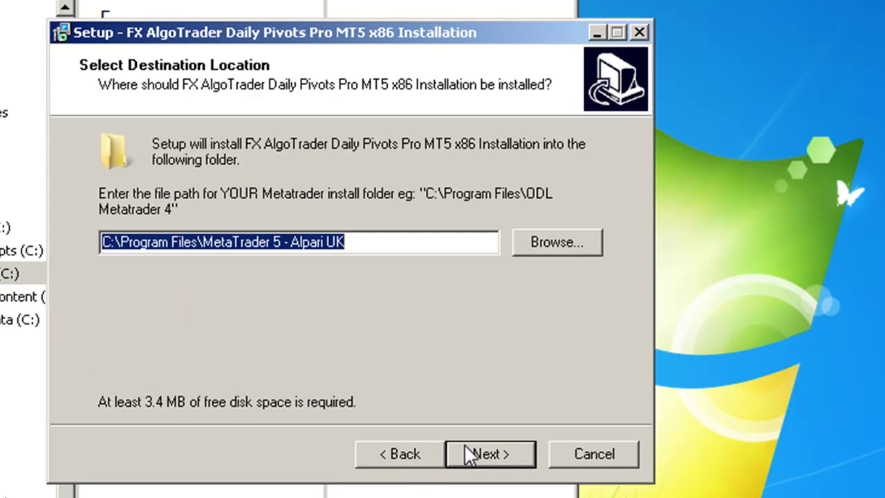
Browse to C:\Program Files (x86) as the install folder.
click(548, 243)
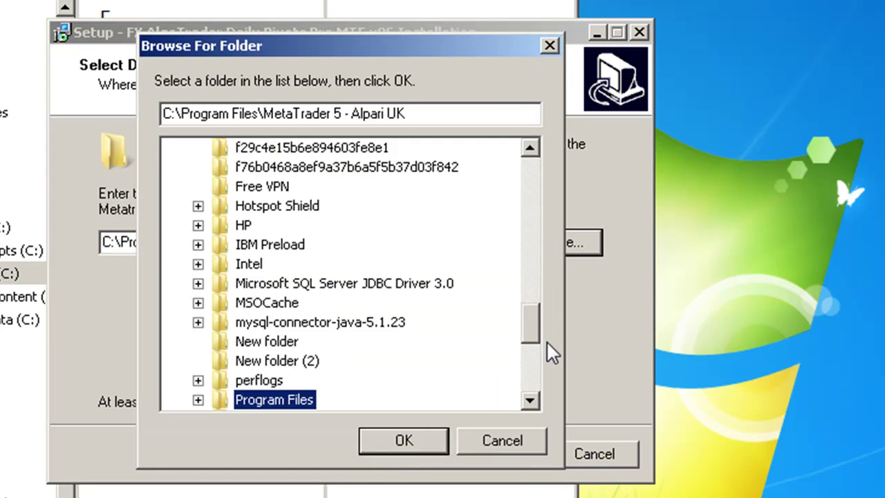
drag(538, 335, 530, 168)
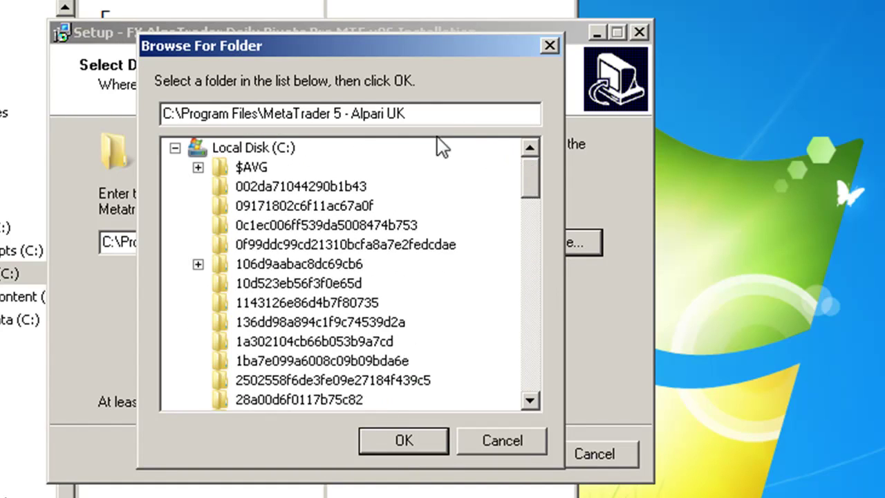
click(249, 147)
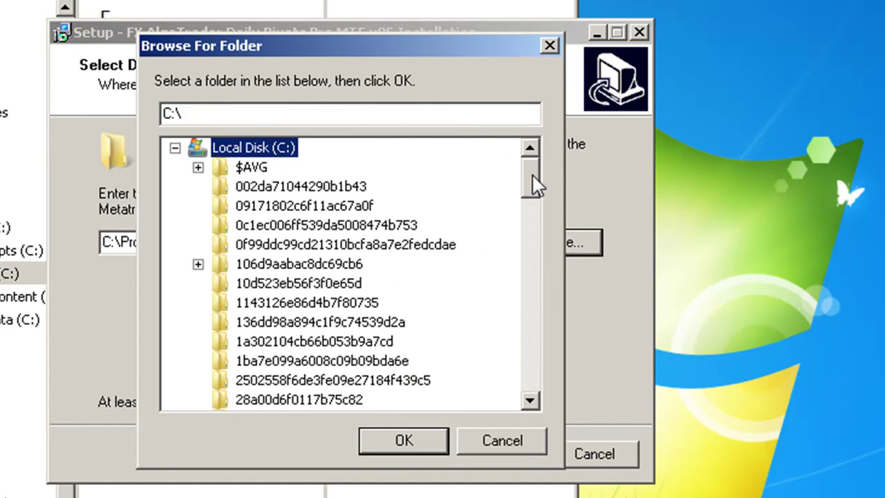
drag(527, 176, 532, 331)
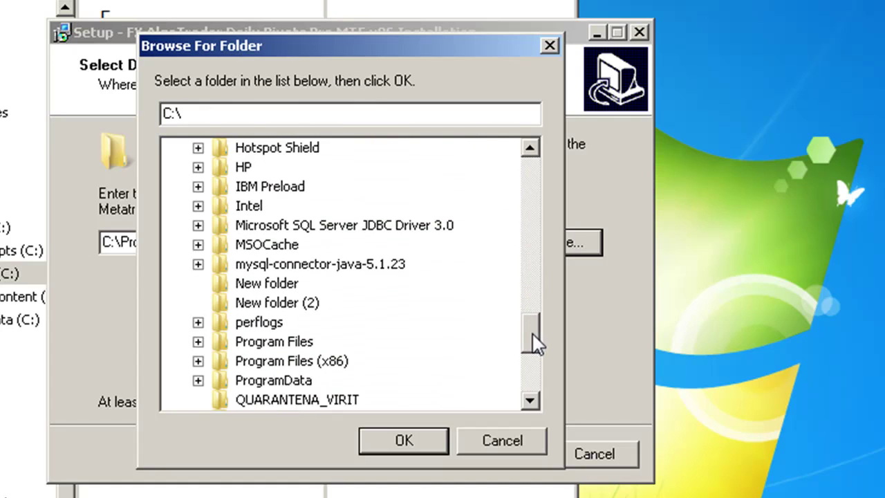
click(289, 362)
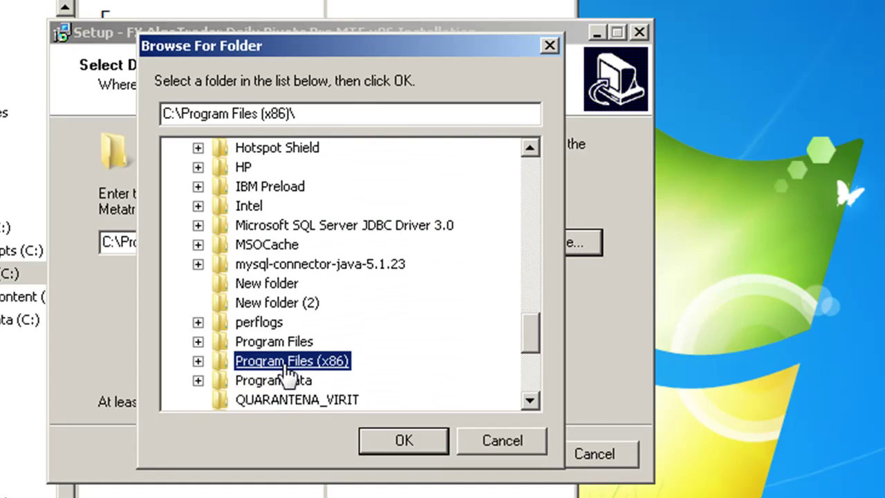
click(403, 442)
Refine the install destination to C:\Program Files (x86)\MetaTrader 5.
click(543, 241)
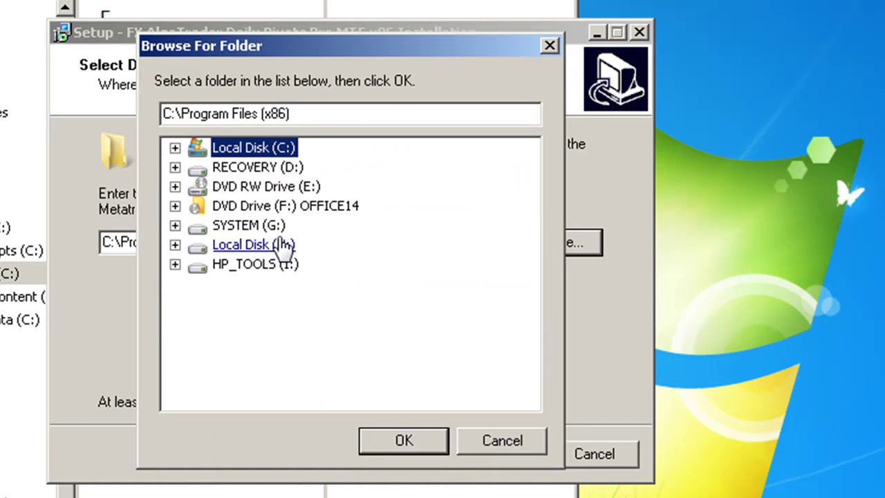
click(175, 148)
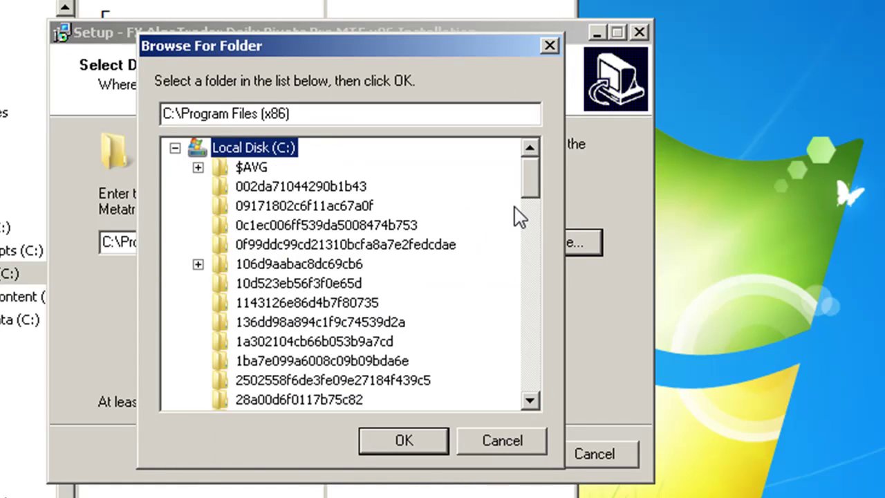
drag(530, 181, 538, 338)
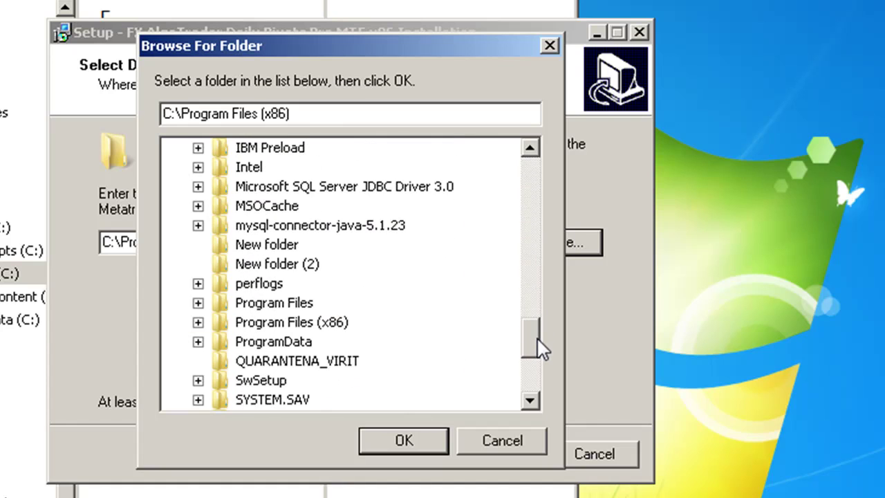
click(346, 322)
click(203, 322)
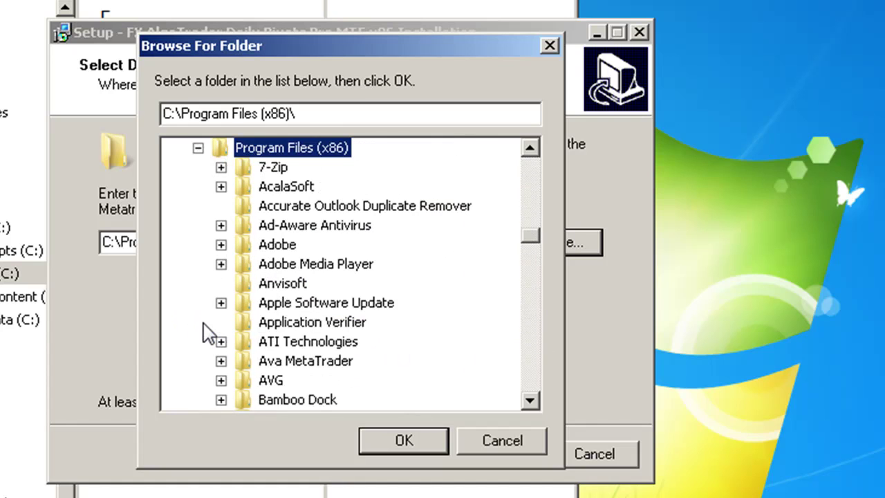
drag(527, 232, 530, 290)
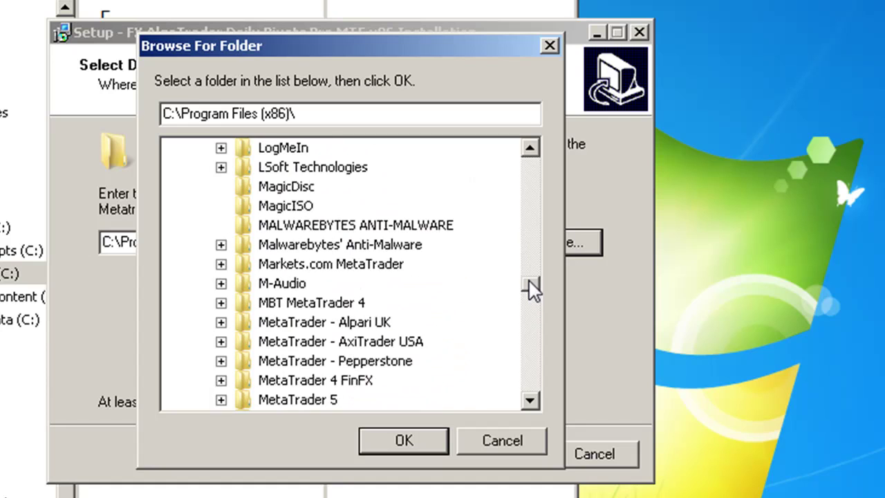
click(297, 399)
drag(529, 283, 530, 289)
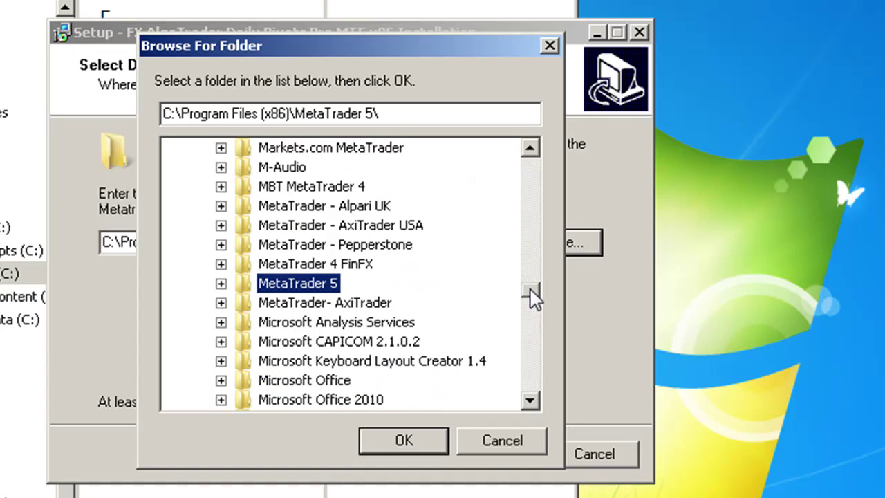
click(381, 443)
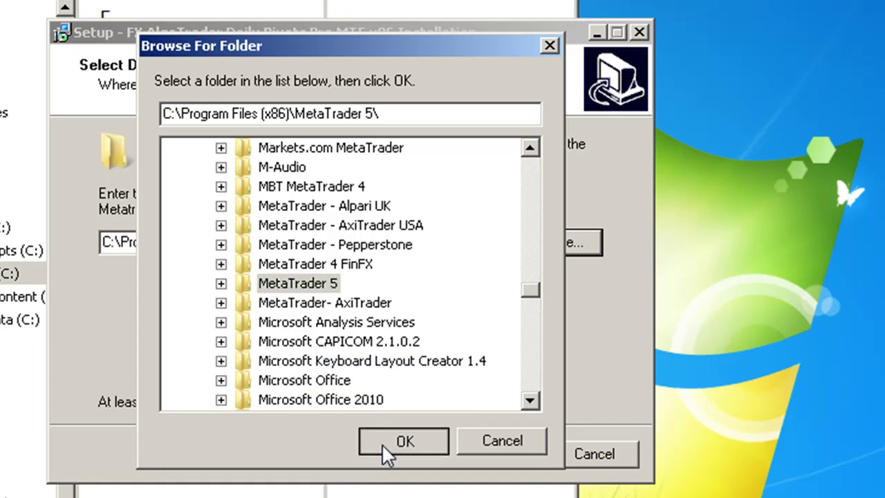
Confirm the existing MetaTrader 5 folder, install Daily Pivots Pro x86, and finish.
click(475, 453)
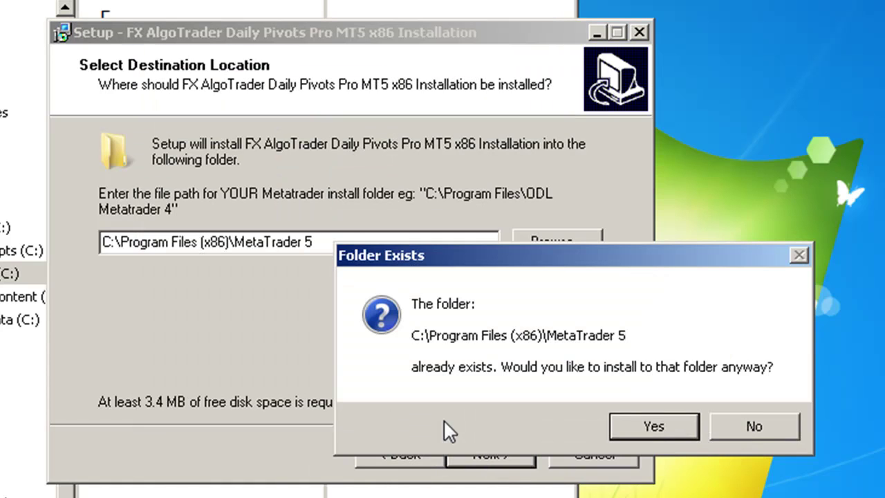
drag(501, 266, 263, 290)
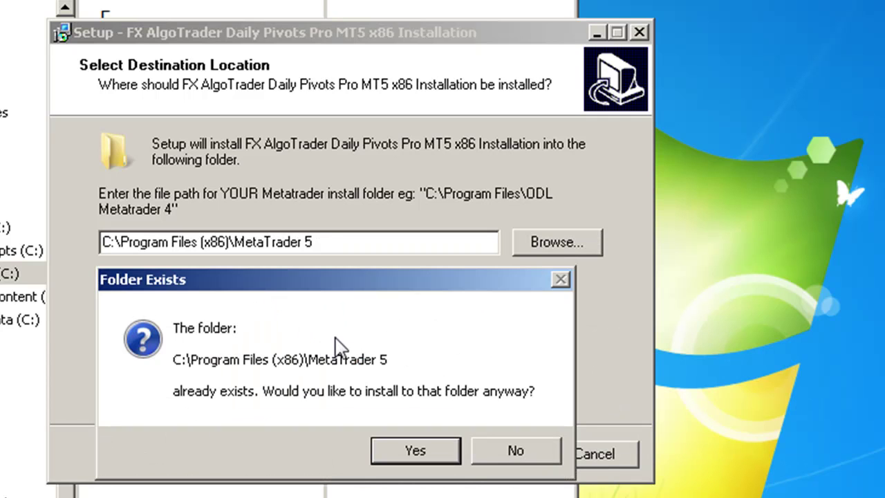
click(420, 451)
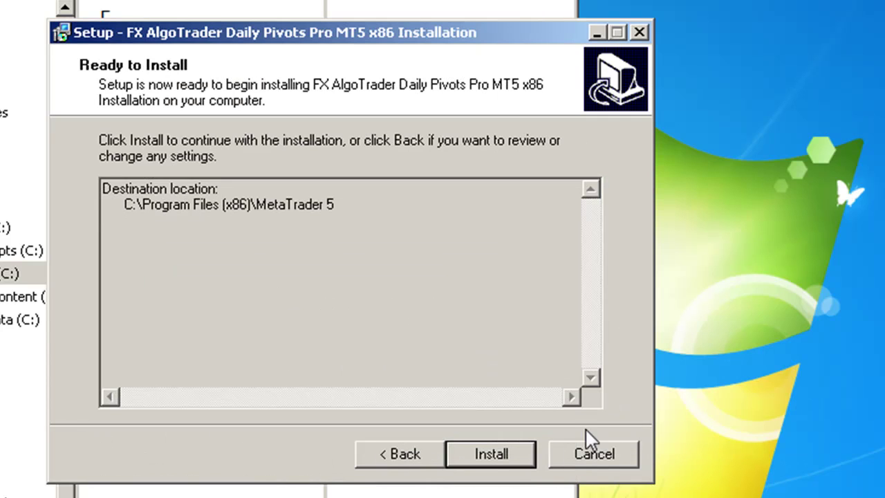
click(509, 453)
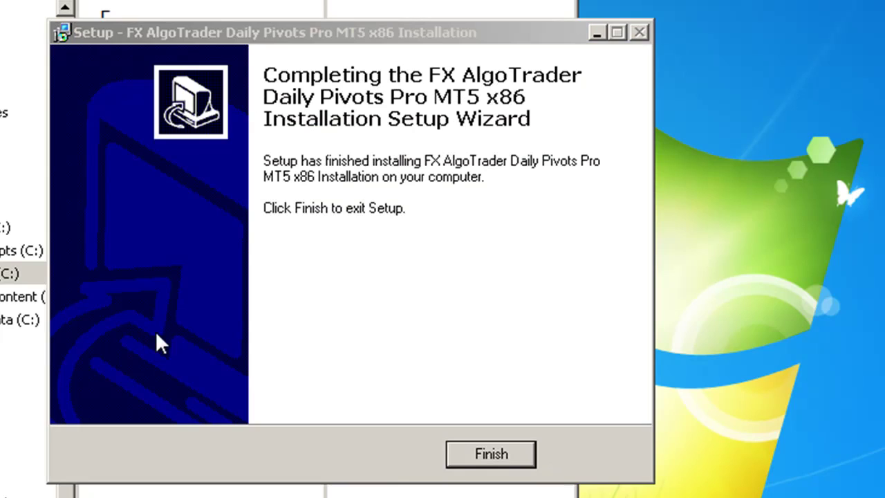
click(464, 451)
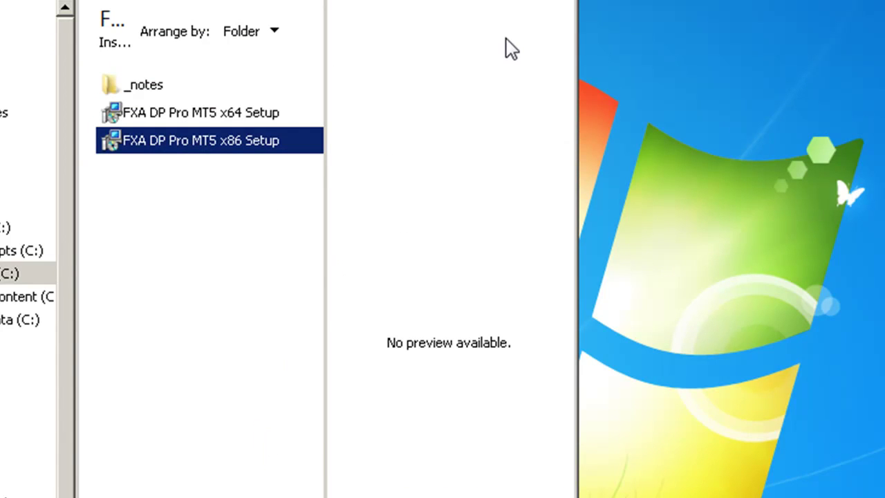
Close the Installers window and open C:\Program Files (x86)\MetaTrader 5 in Explorer.
key(alt+F4)
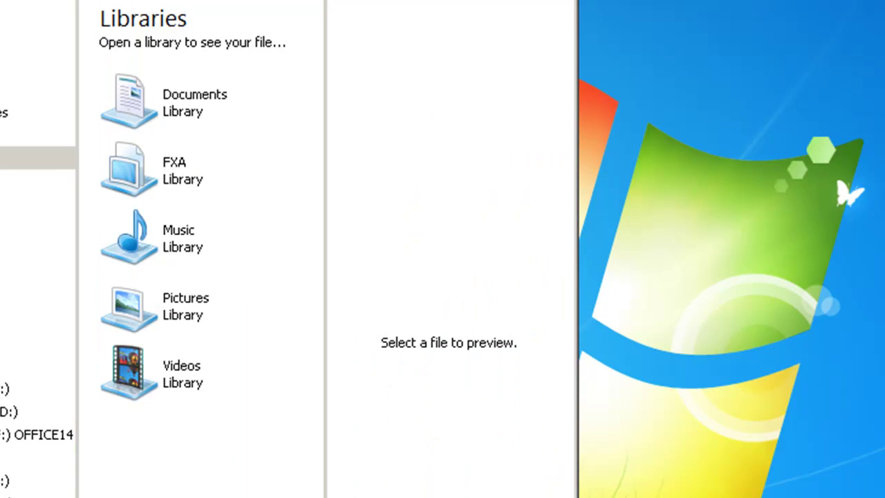
click(3, 388)
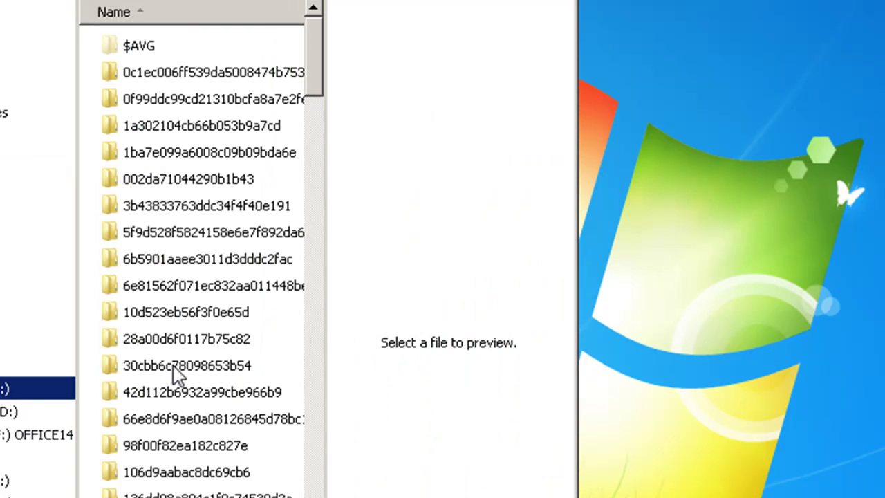
drag(313, 87, 276, 270)
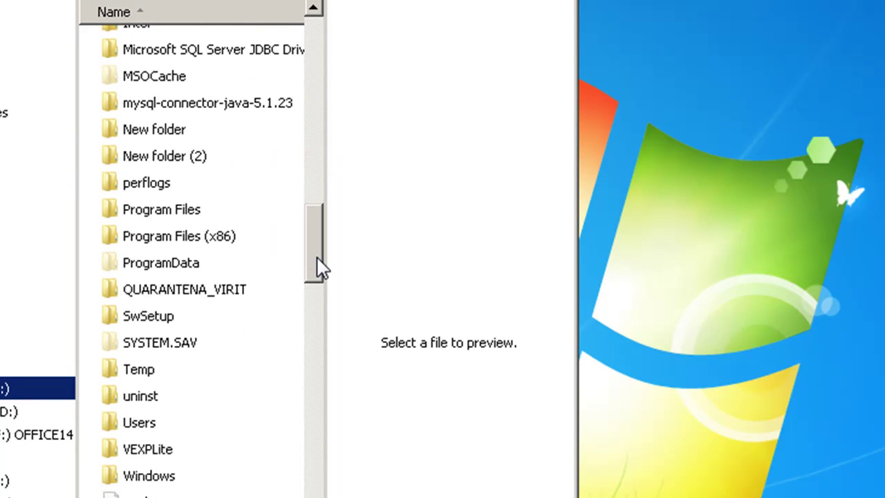
double_click(173, 237)
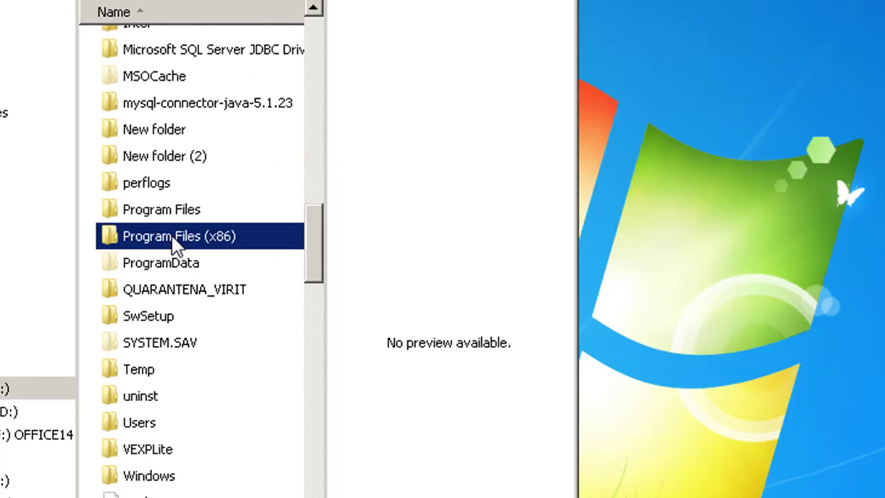
drag(315, 107, 318, 304)
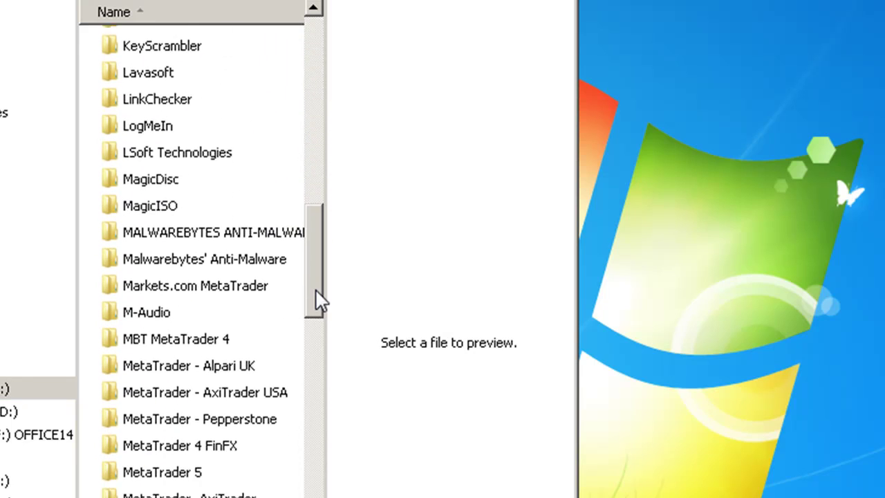
double_click(169, 467)
drag(304, 405, 320, 495)
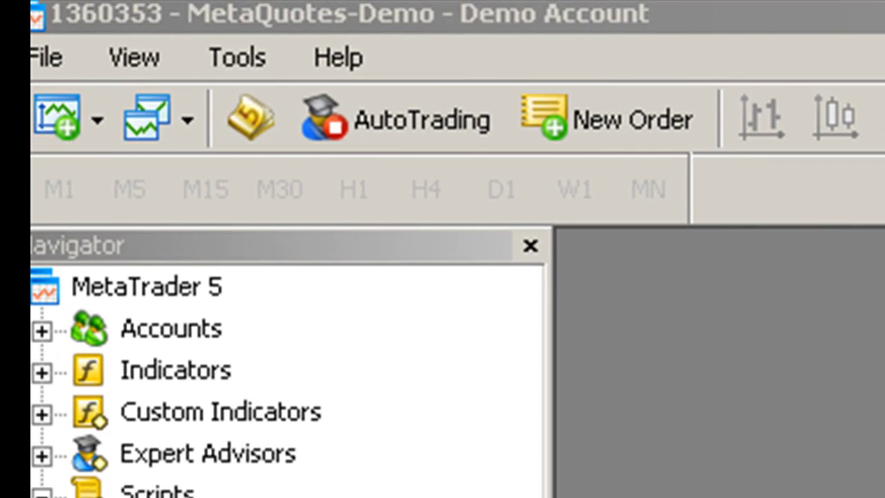
Expand Custom Indicators and open a new AUDUSD chart from the File menu.
click(42, 413)
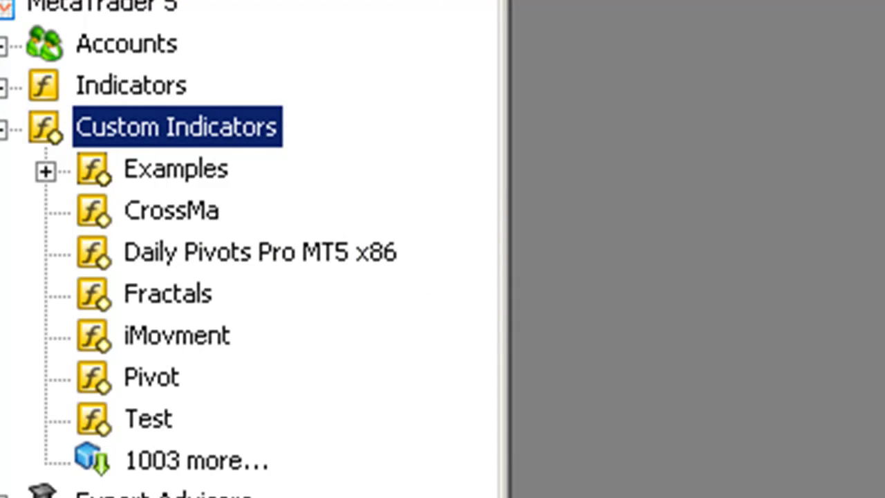
key(alt+f)
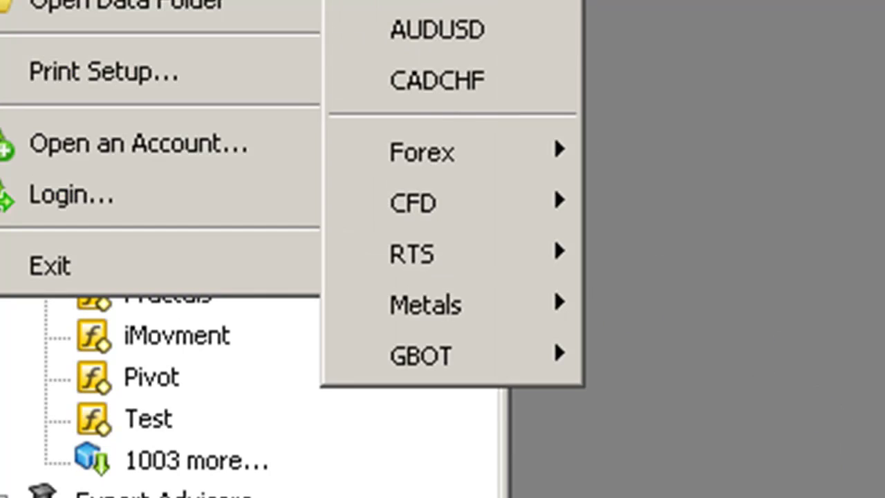
mouse_move(684, 202)
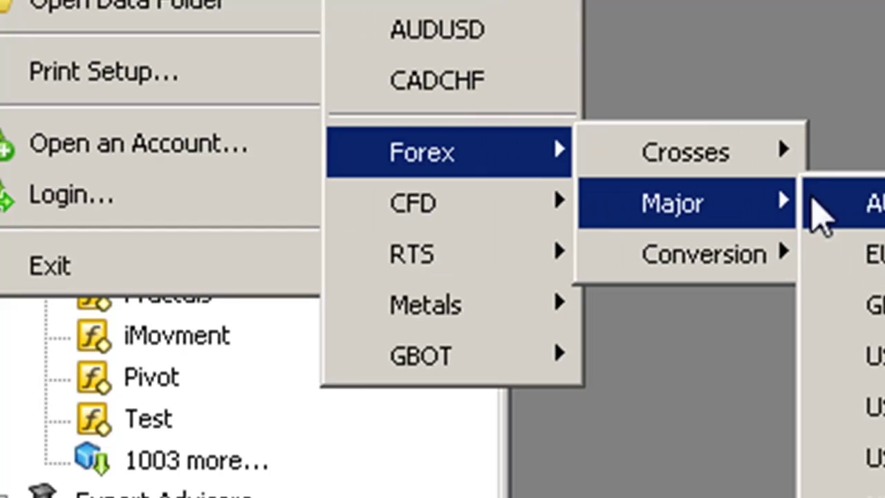
click(819, 206)
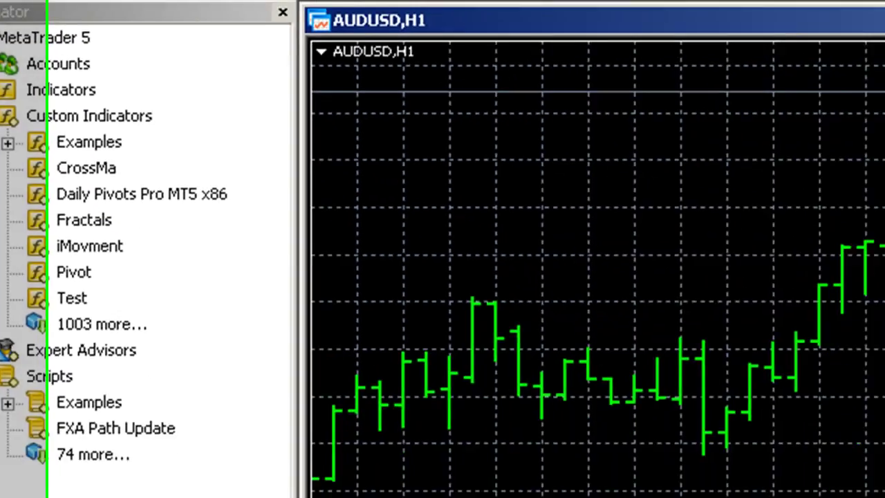
Hide the chart grid, show candlesticks, and auto-scroll to the latest bars.
right_click(567, 187)
click(601, 428)
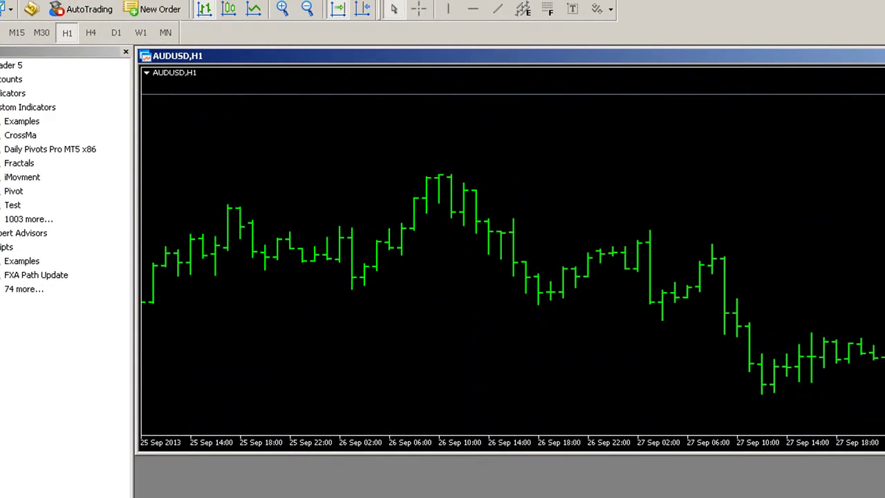
click(229, 9)
click(362, 9)
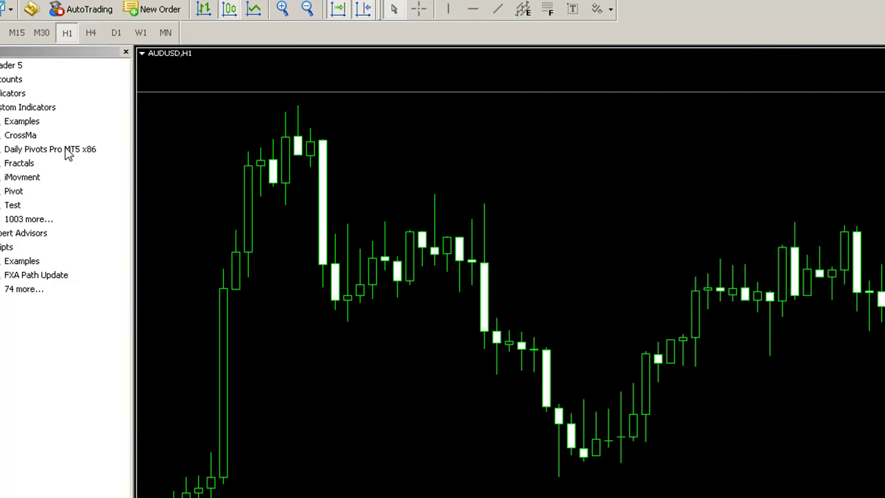
Drop Daily Pivots Pro MT5 x86 onto the AUDUSD chart with Allow DLL imports ticked.
mouse_move(67, 149)
mouse_down()
mouse_move(214, 195)
mouse_move(355, 256)
mouse_up()
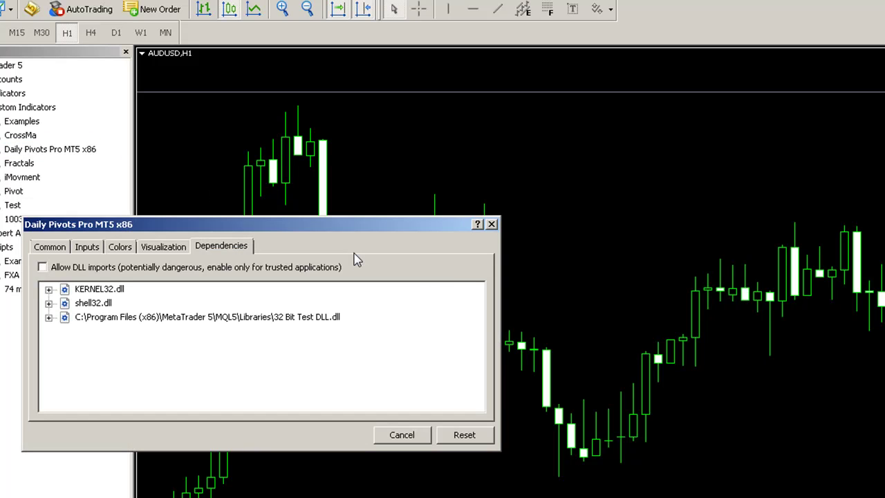
drag(266, 232, 391, 243)
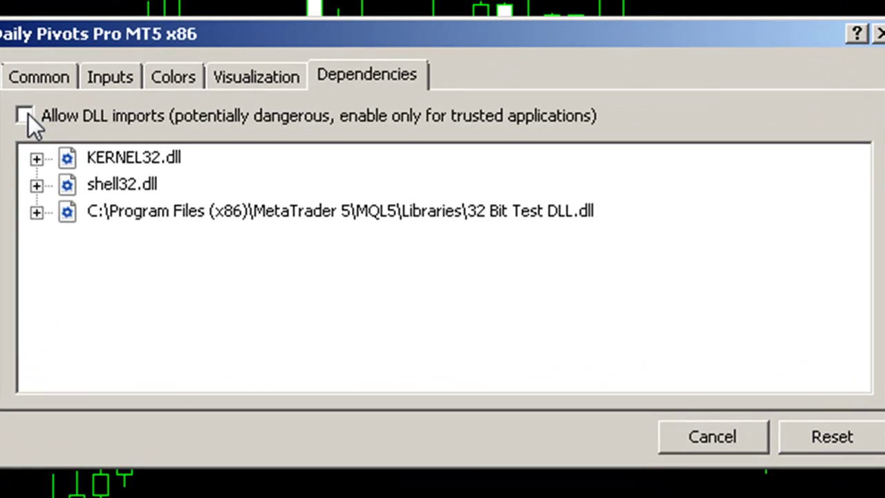
click(25, 115)
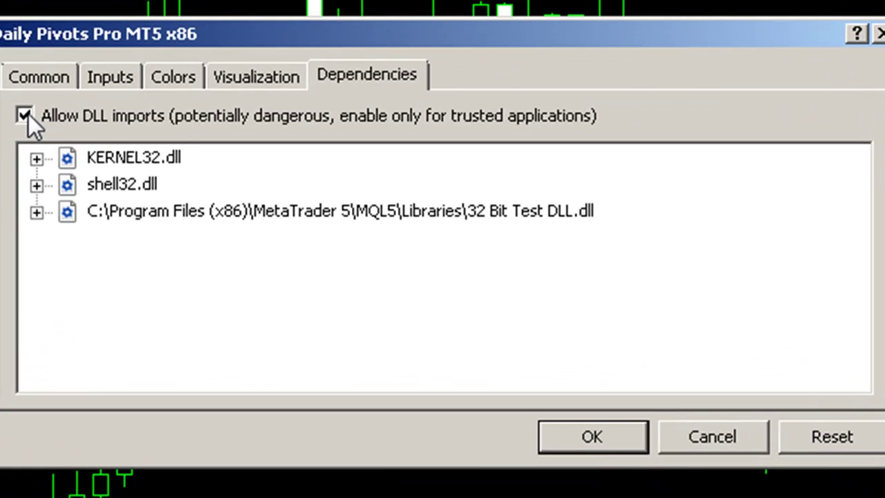
click(599, 435)
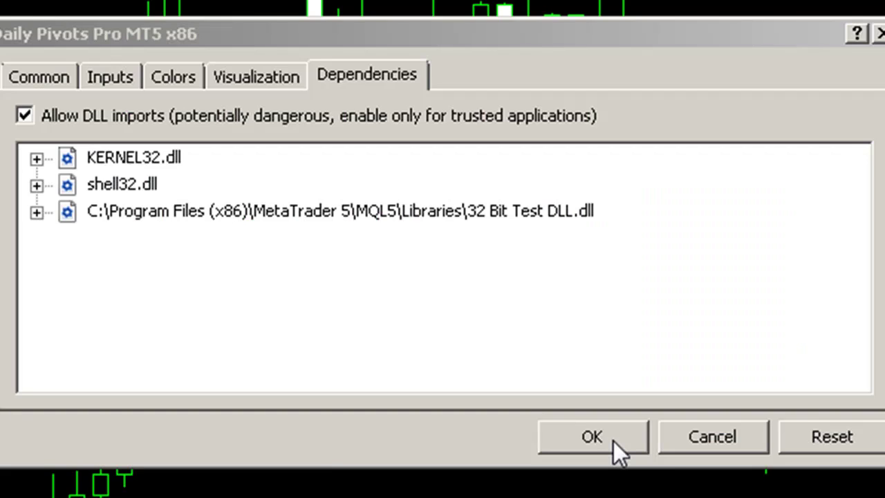
click(612, 441)
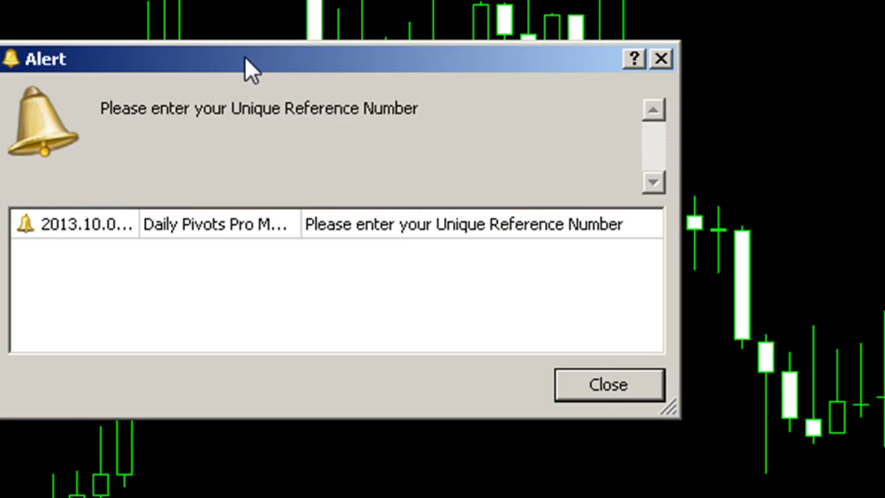
Dismiss the reference-number alert and open Daily Pivots Pro's input settings from the Indicator List.
drag(246, 58, 281, 21)
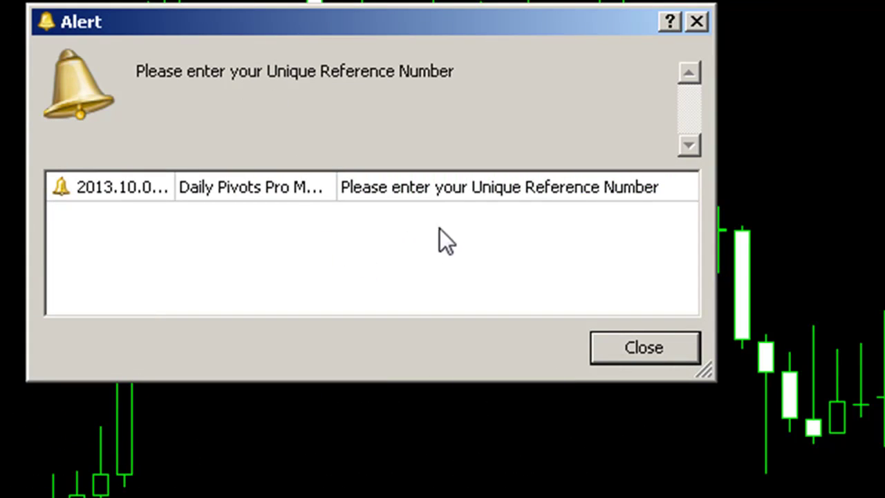
click(649, 350)
right_click(261, 2)
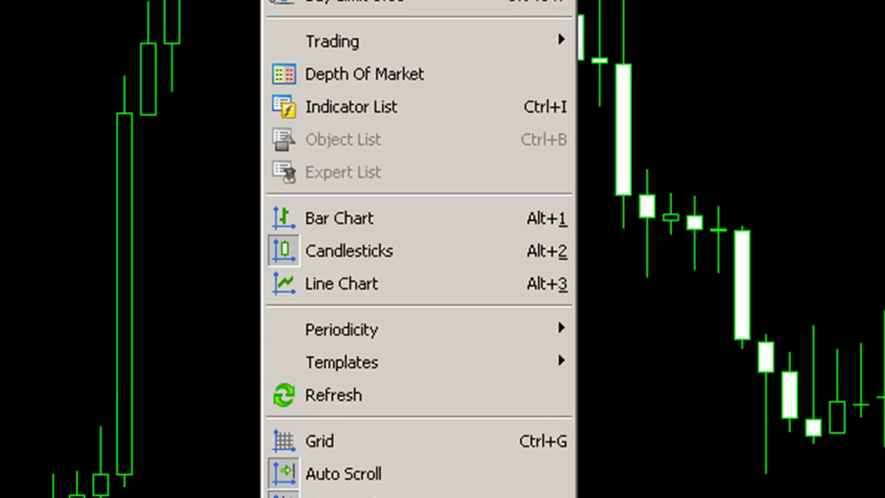
click(332, 114)
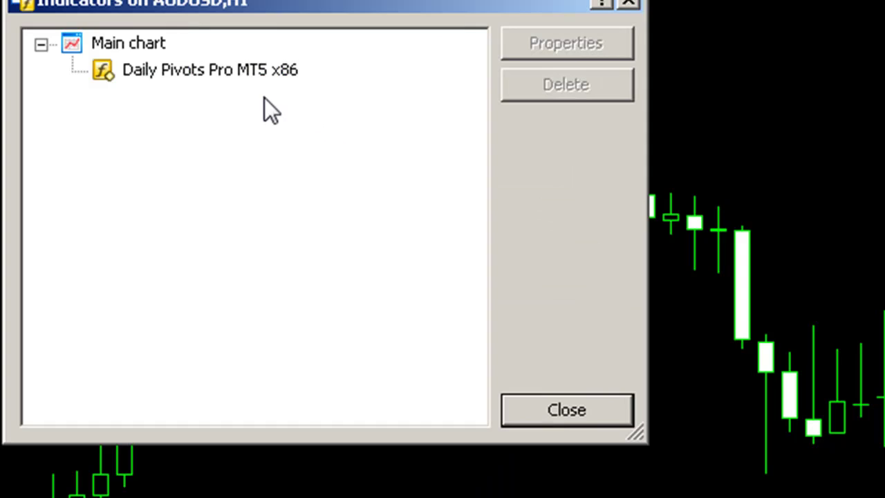
double_click(251, 83)
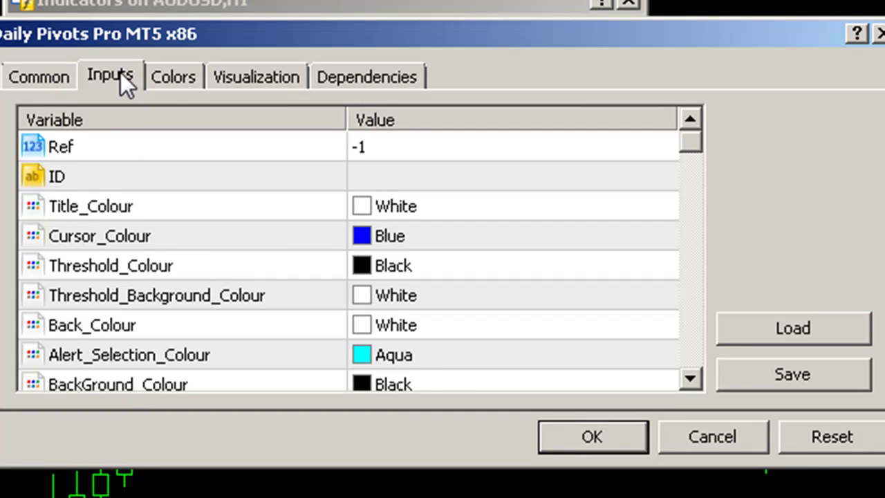
click(67, 73)
click(107, 72)
Fill in the Ref value and set ID to 1DP1, then apply.
double_click(389, 153)
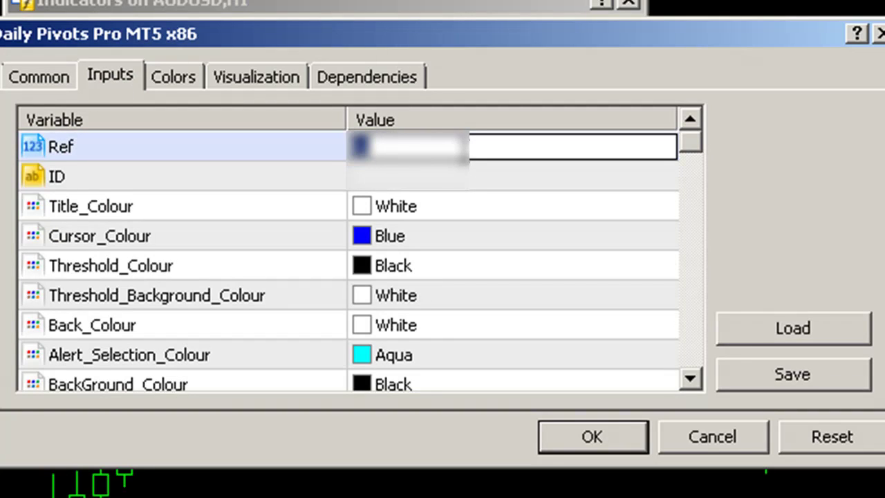
double_click(387, 178)
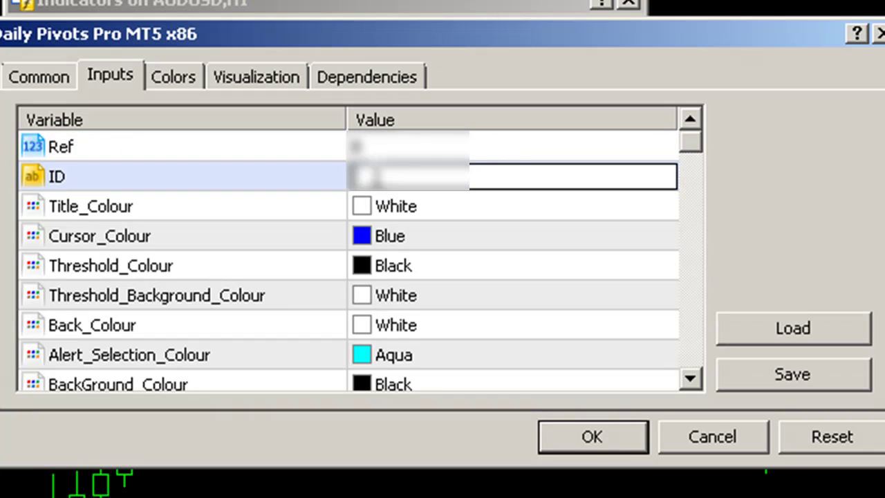
text(1)
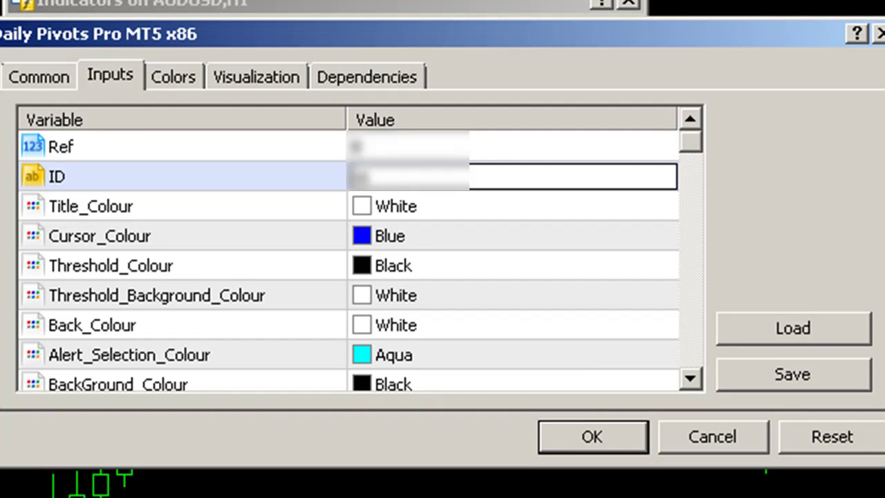
text(DP)
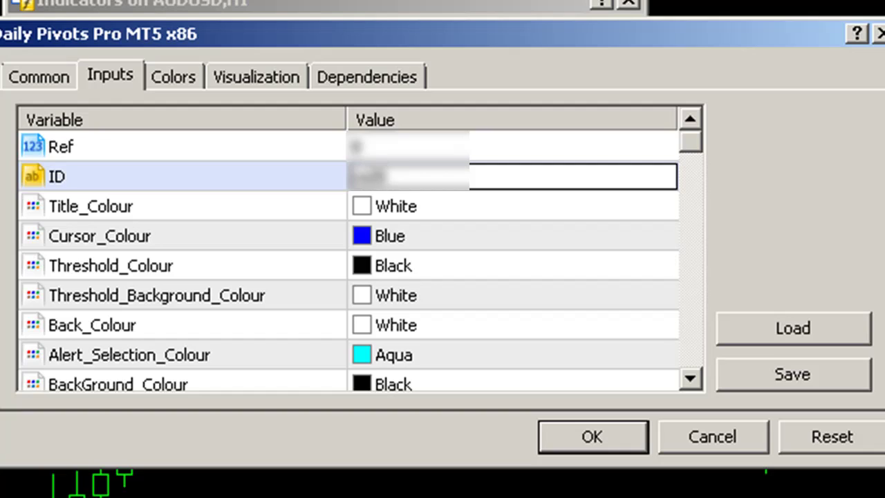
text(1)
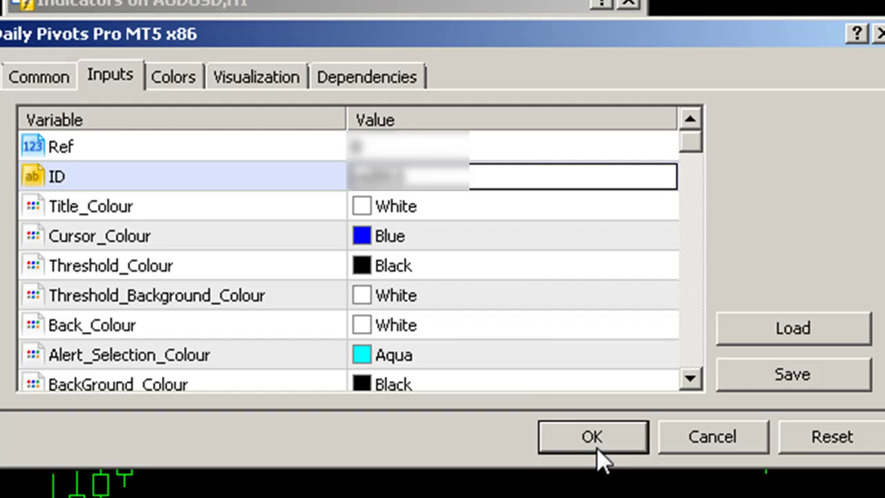
key(Return)
click(596, 445)
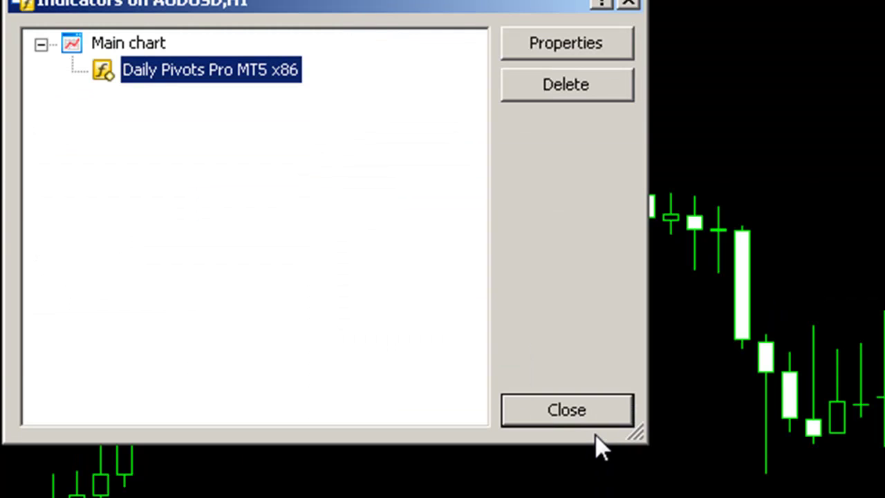
Delete Daily Pivots Pro from the AUDUSD chart's Indicator List.
click(564, 401)
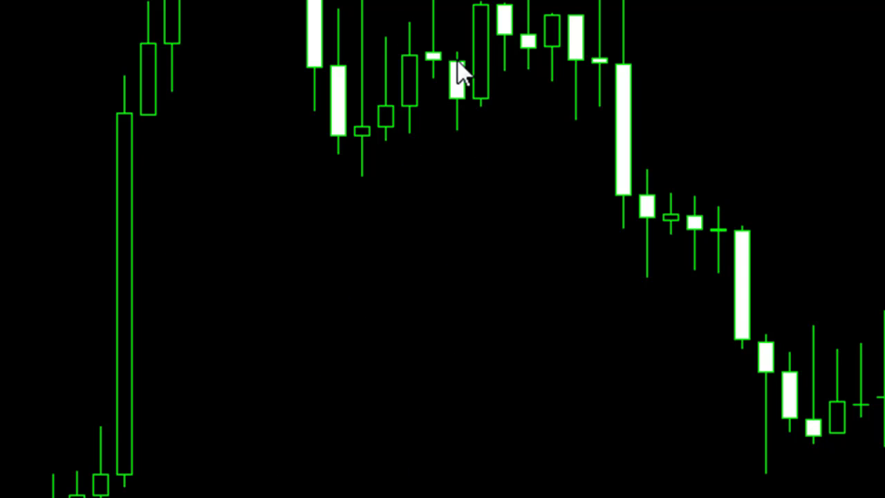
right_click(450, 40)
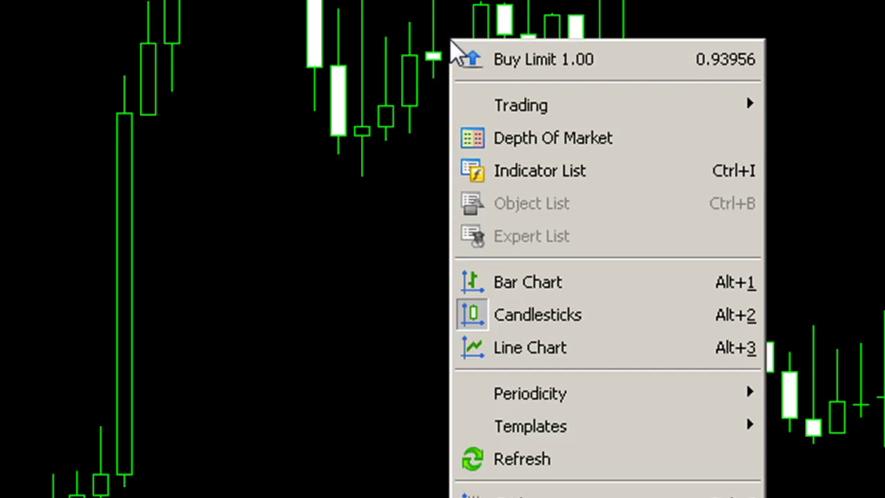
click(523, 184)
click(181, 70)
click(565, 84)
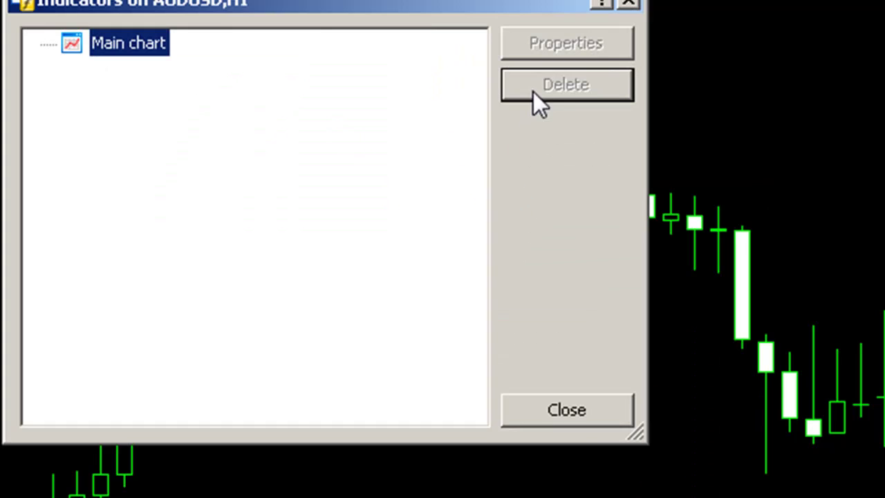
Re-attach Daily Pivots Pro MT5 x86 with DLL imports allowed so it draws the pivot line.
click(628, 4)
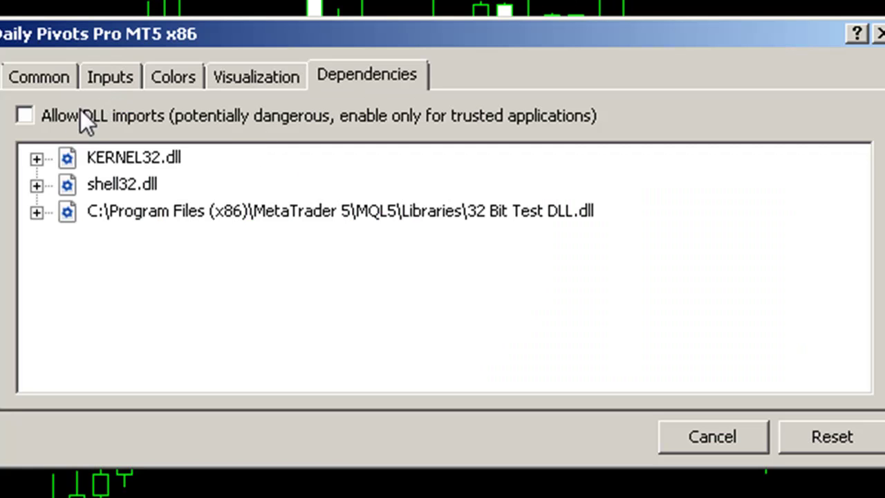
click(80, 112)
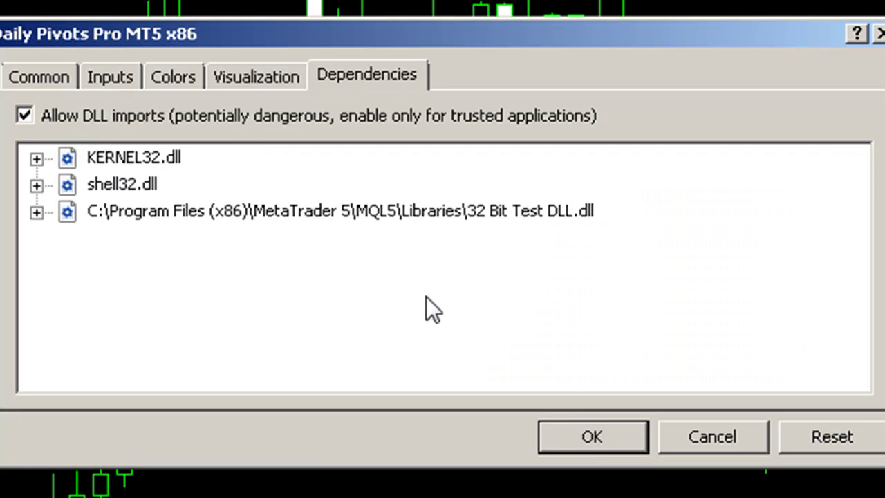
click(574, 425)
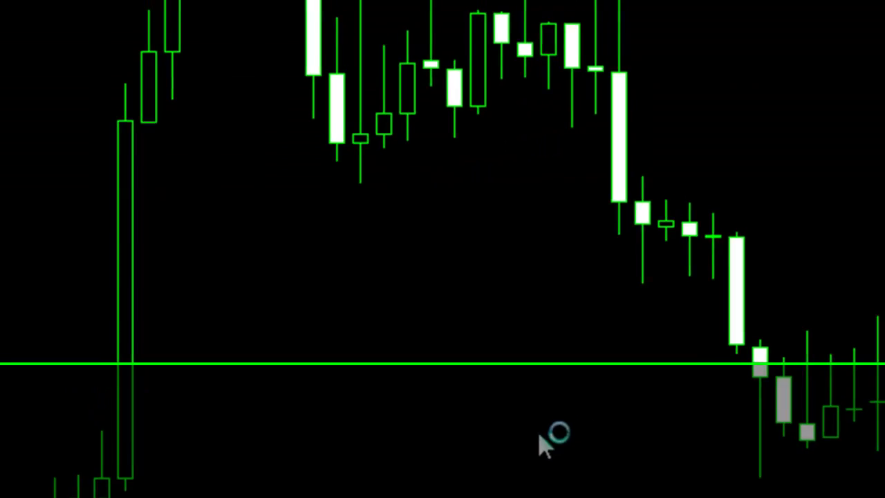